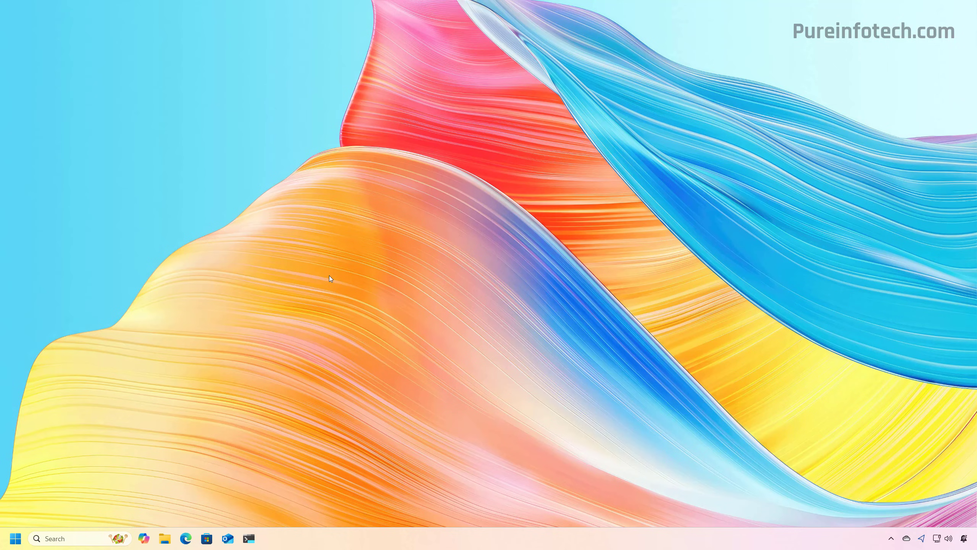
Open Settings and view the Device encryption page under Privacy & security.
{"action": "key", "text": "super"}
{"action": "type", "text": "set"}
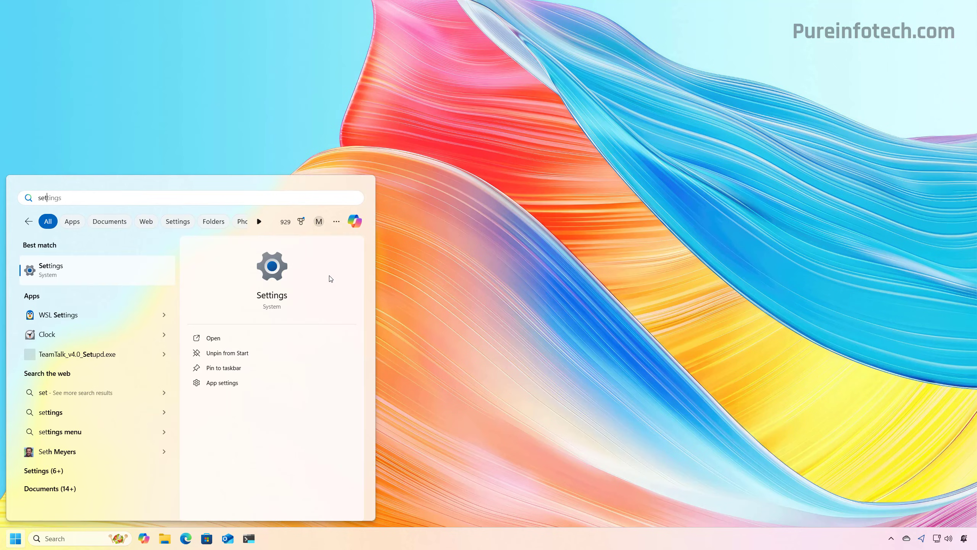
{"action": "left_click", "coordinate": [96, 270]}
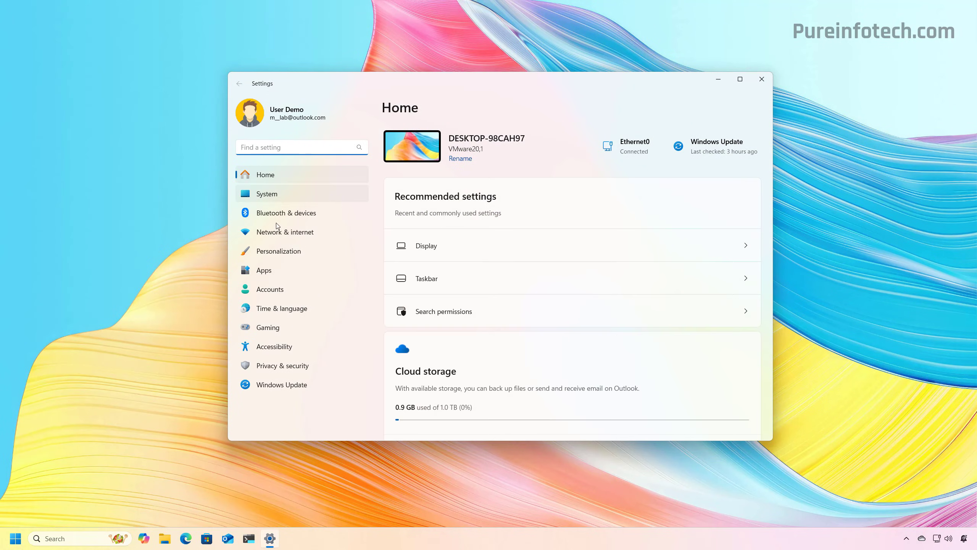
{"action": "left_click", "coordinate": [282, 365]}
{"action": "left_click", "coordinate": [441, 228]}
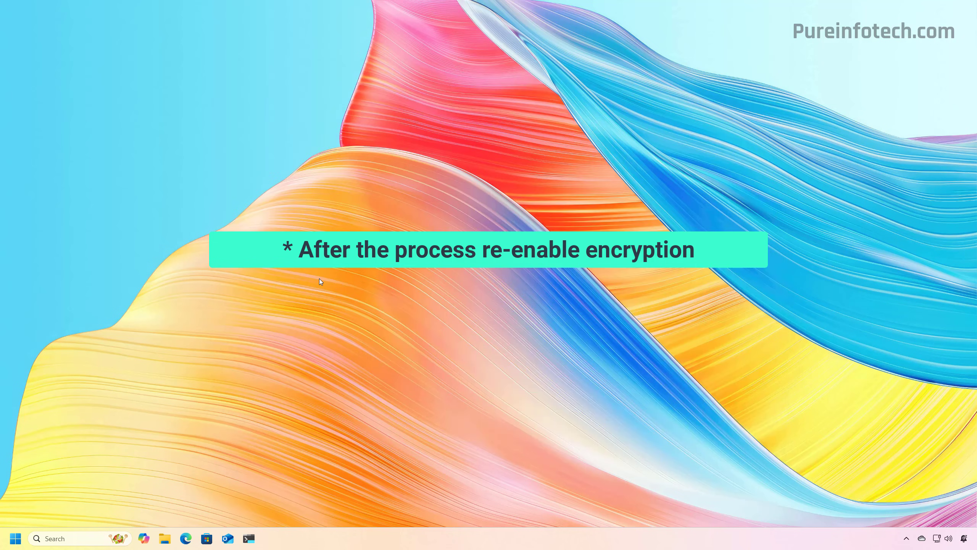
Relaunch Settings and request an Advanced startup restart from System > Recovery.
{"action": "key", "text": "super"}
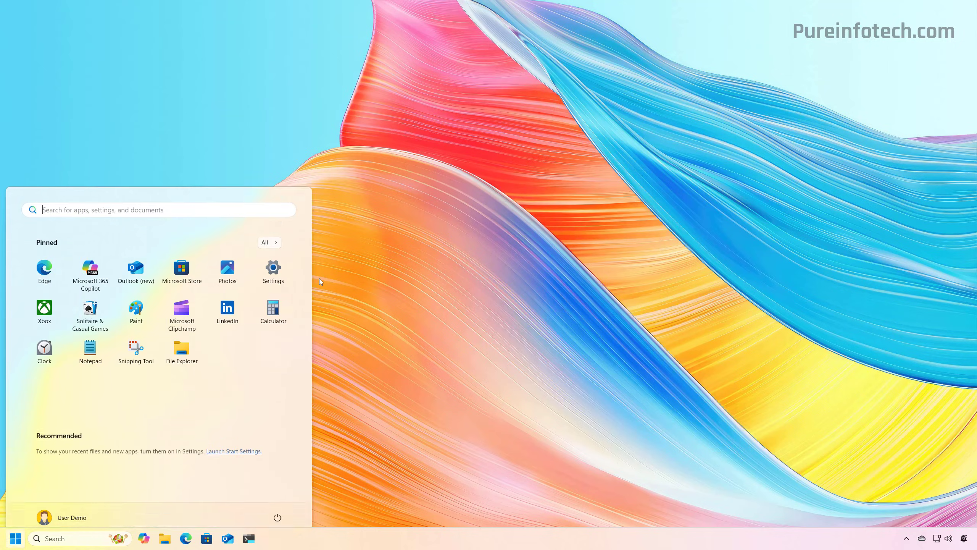
{"action": "type", "text": "setin"}
{"action": "key", "text": "Return"}
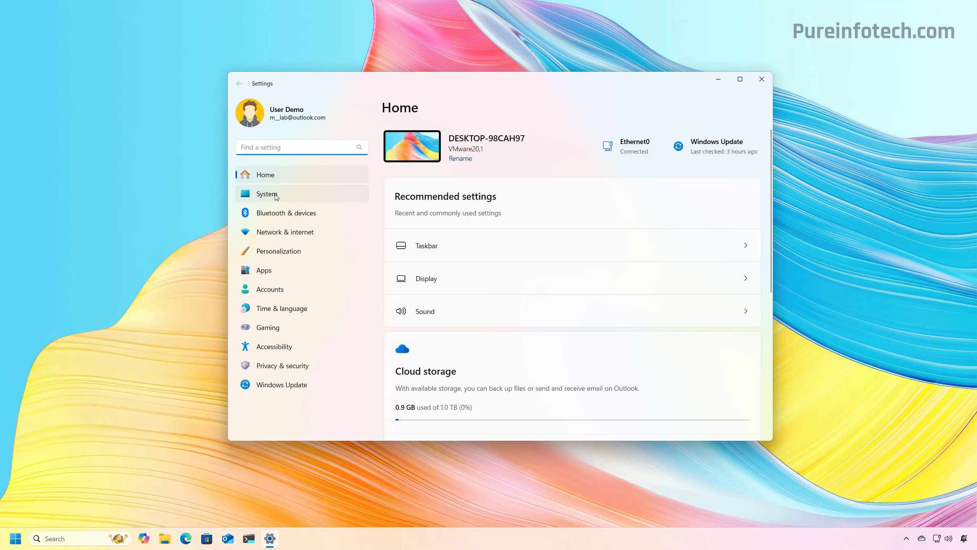
{"action": "left_click", "coordinate": [276, 195]}
{"action": "scroll", "coordinate": [438, 303], "scroll_direction": "down", "scroll_amount": 5}
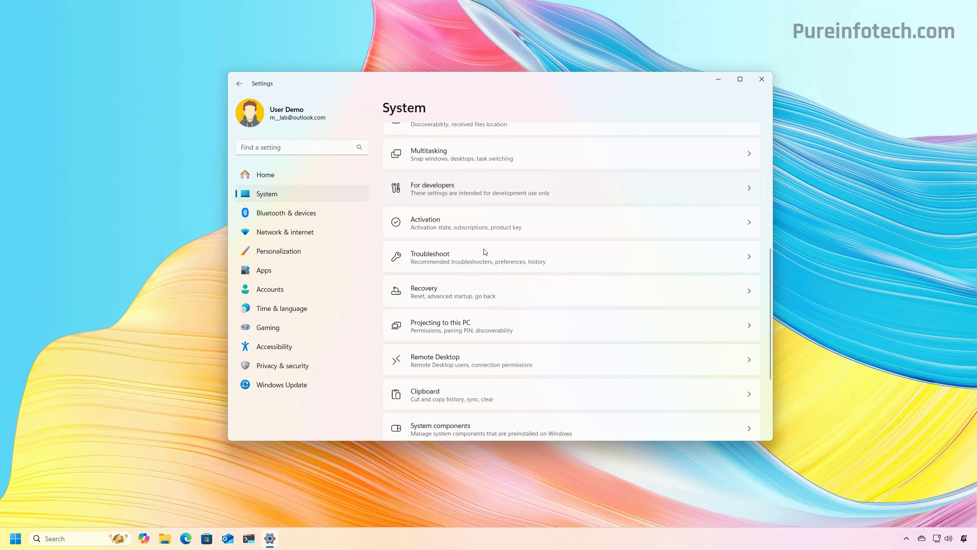
{"action": "left_click", "coordinate": [438, 292]}
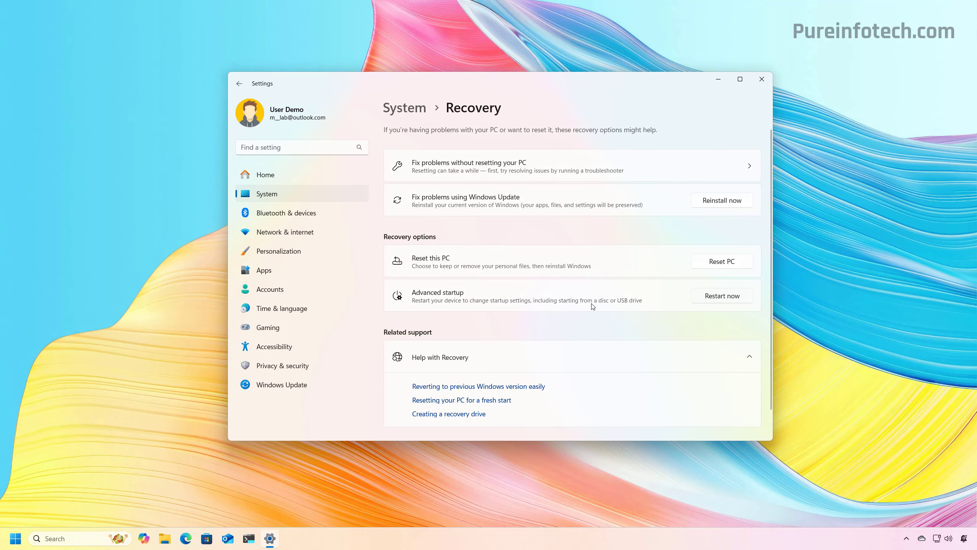
{"action": "left_click", "coordinate": [722, 296]}
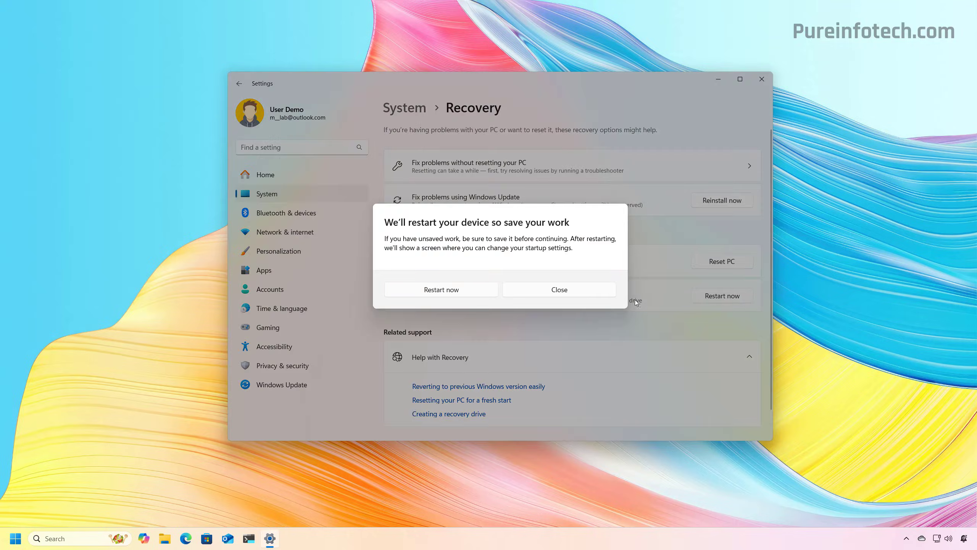
Restart via Troubleshoot > Advanced options > Startup Settings, boot without driver signature enforcement, and sign in with the PIN.
{"action": "left_click", "coordinate": [464, 296]}
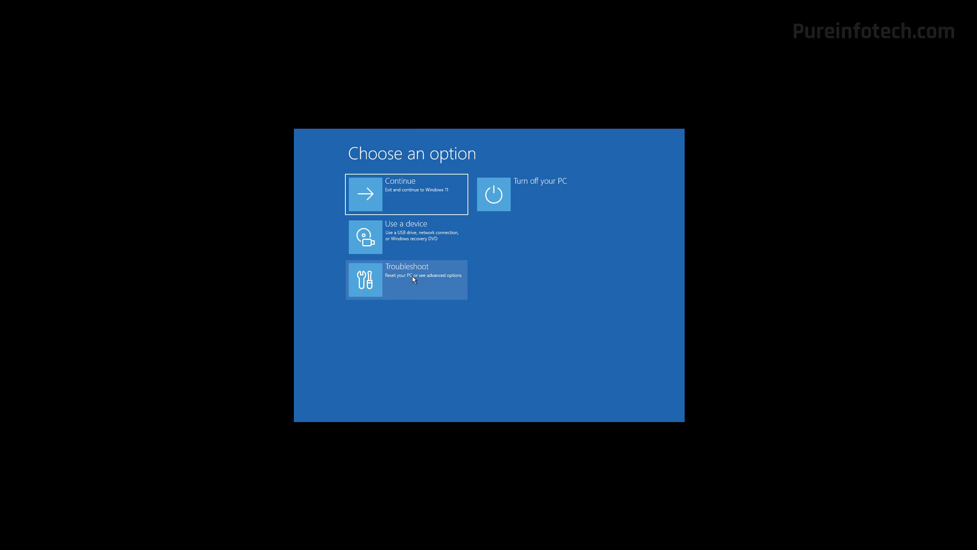
{"action": "left_click", "coordinate": [412, 277]}
{"action": "left_click", "coordinate": [412, 245]}
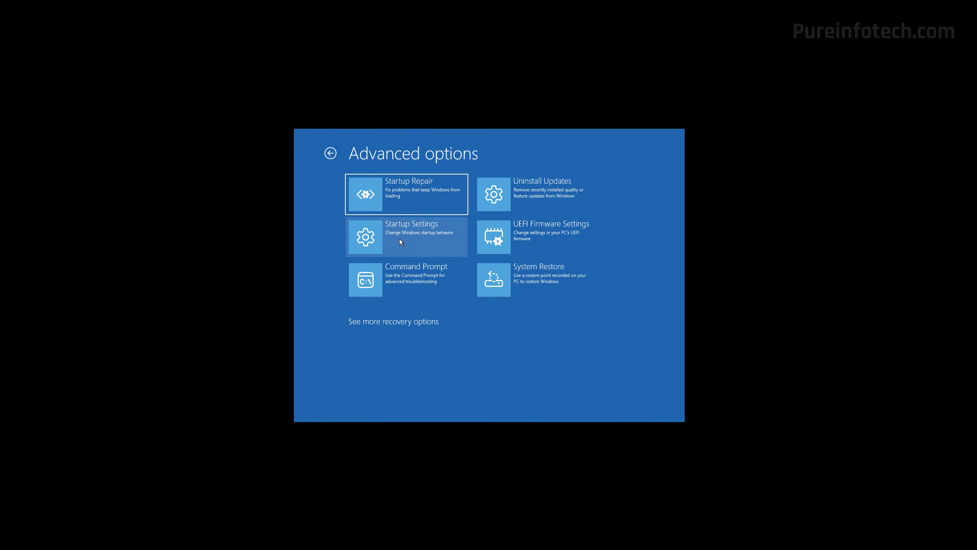
{"action": "left_click", "coordinate": [398, 237]}
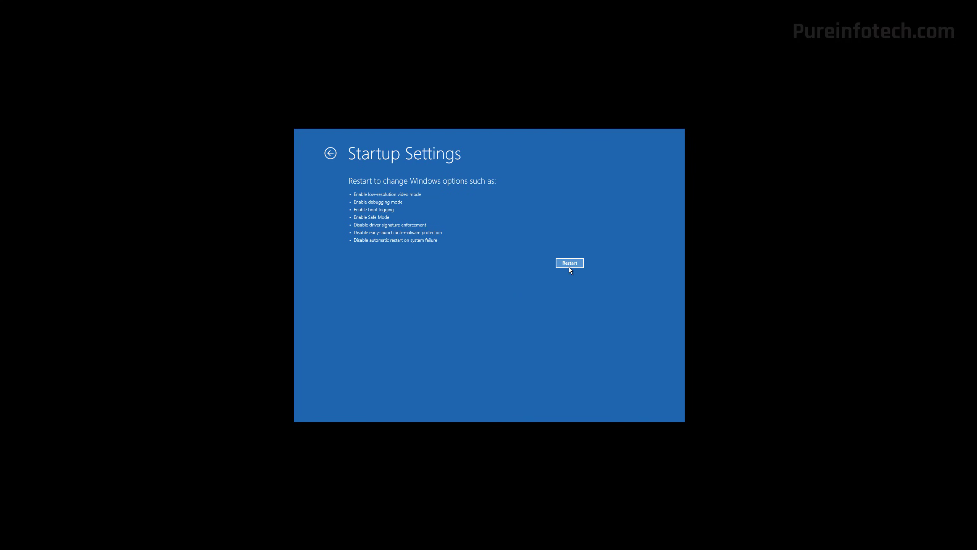
{"action": "left_click", "coordinate": [569, 263]}
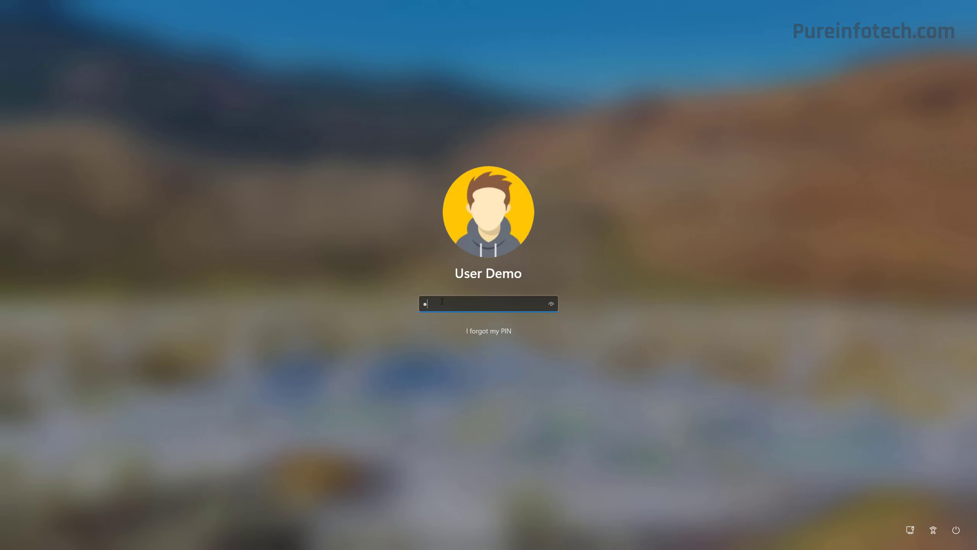
{"action": "type", "text": "1234"}
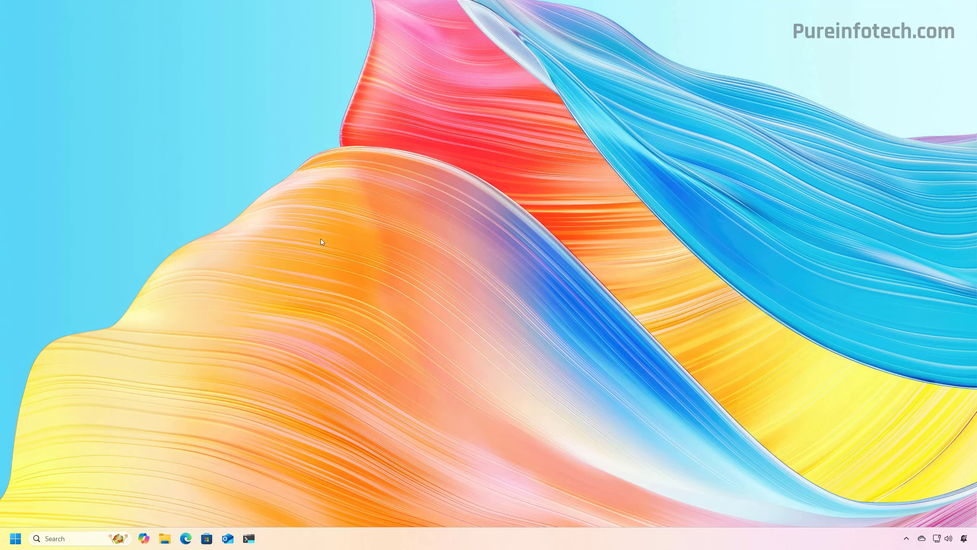
Launch Local Group Policy Editor and expand User Configuration > Administrative Templates.
{"action": "key", "text": "super"}
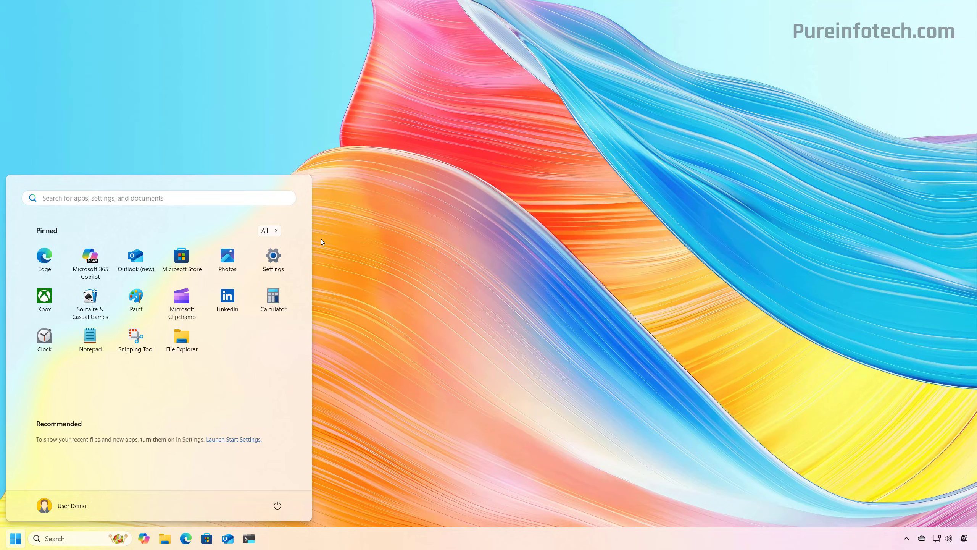
{"action": "type", "text": "group"}
{"action": "left_click", "coordinate": [113, 277]}
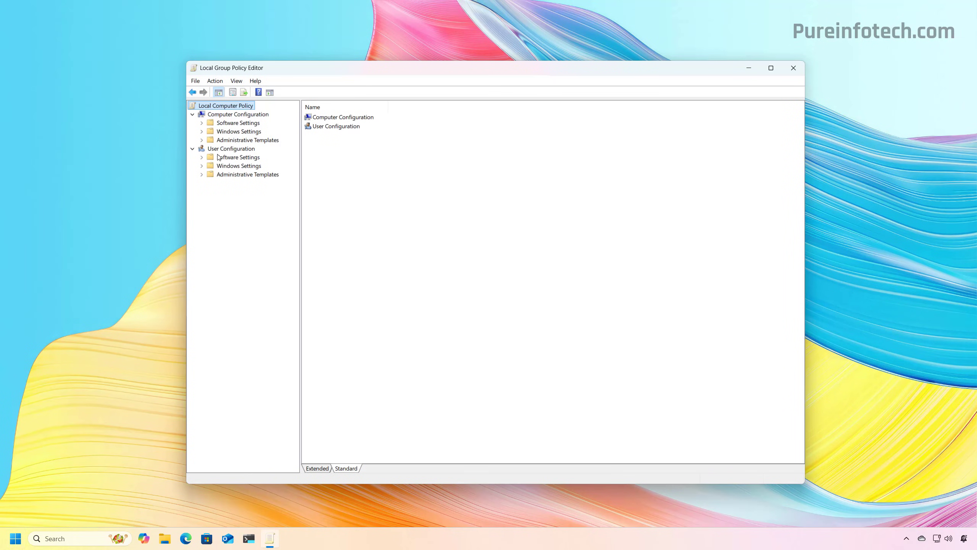
{"action": "left_click", "coordinate": [231, 149]}
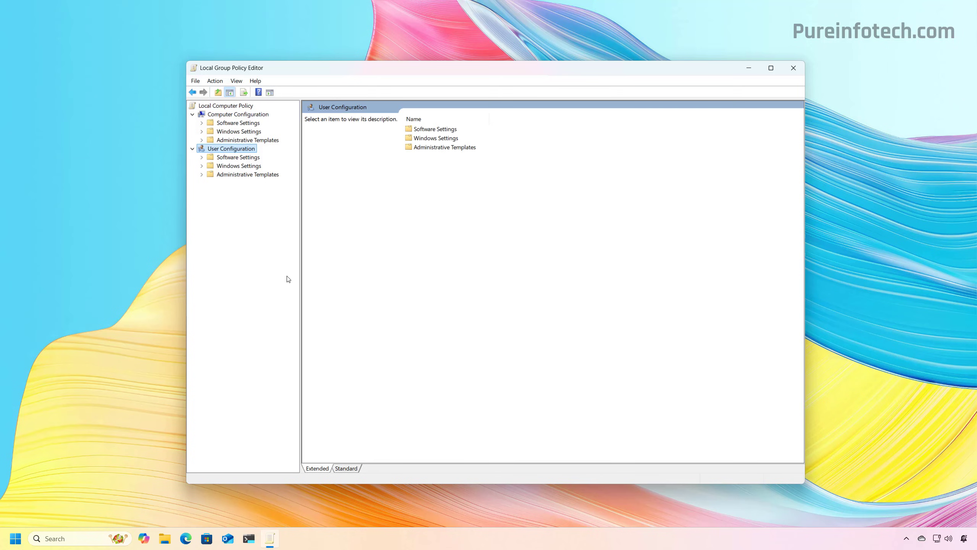
{"action": "left_click", "coordinate": [246, 175]}
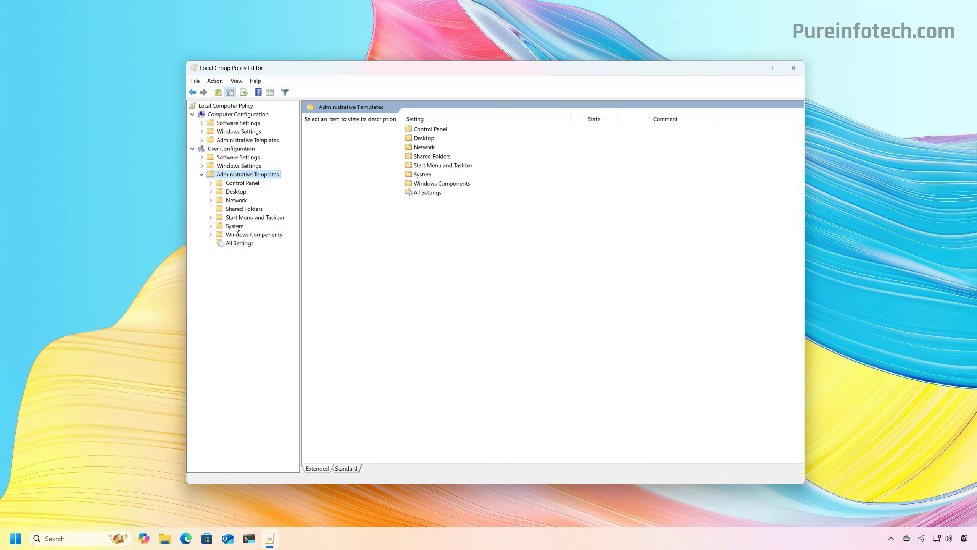
Open the 'Code signing for driver packages' policy under System > Driver Installation for editing.
{"action": "double_click", "coordinate": [235, 226]}
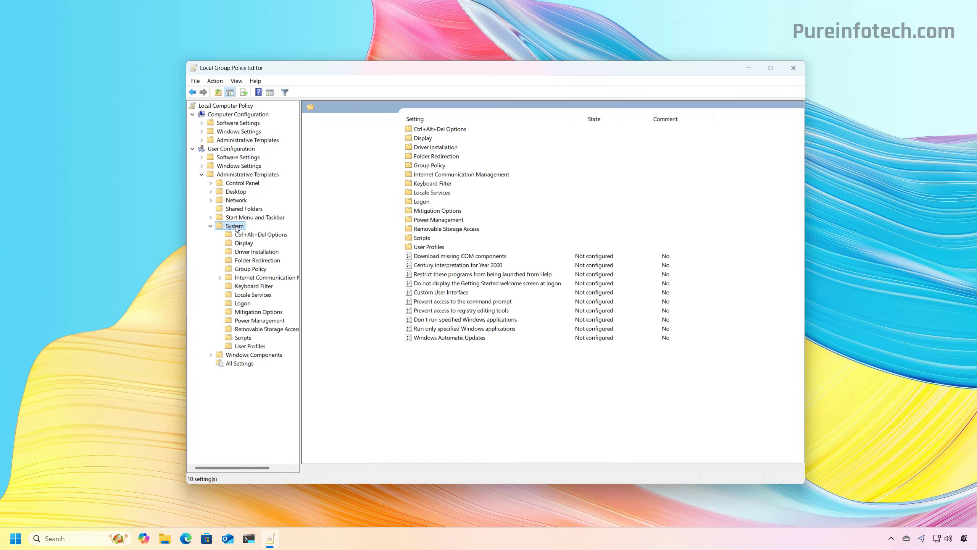
{"action": "left_click", "coordinate": [249, 253]}
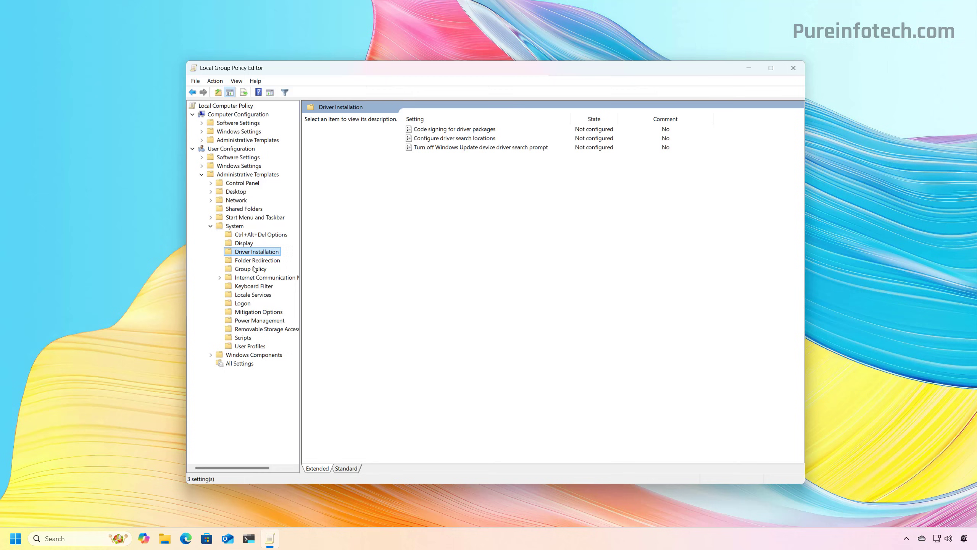
{"action": "left_click", "coordinate": [454, 129]}
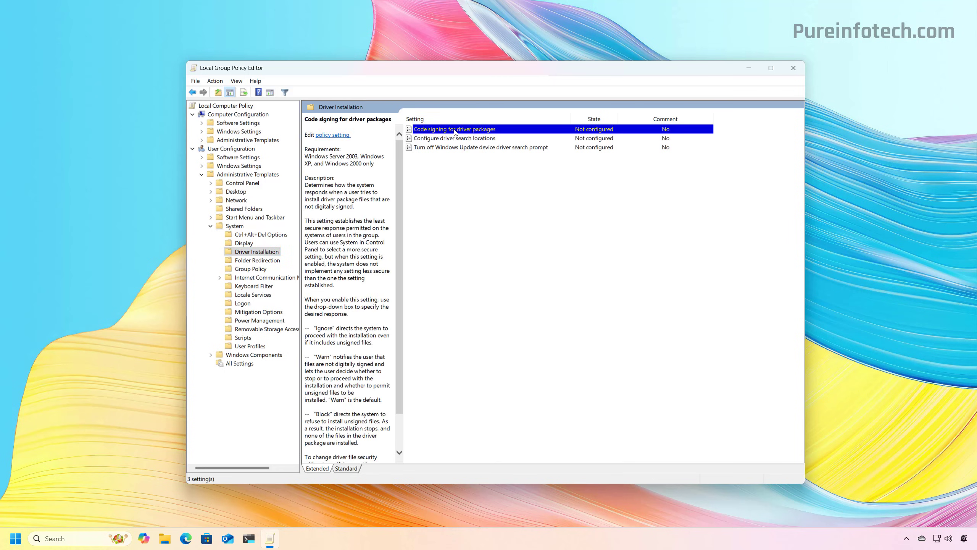
{"action": "right_click", "coordinate": [471, 132]}
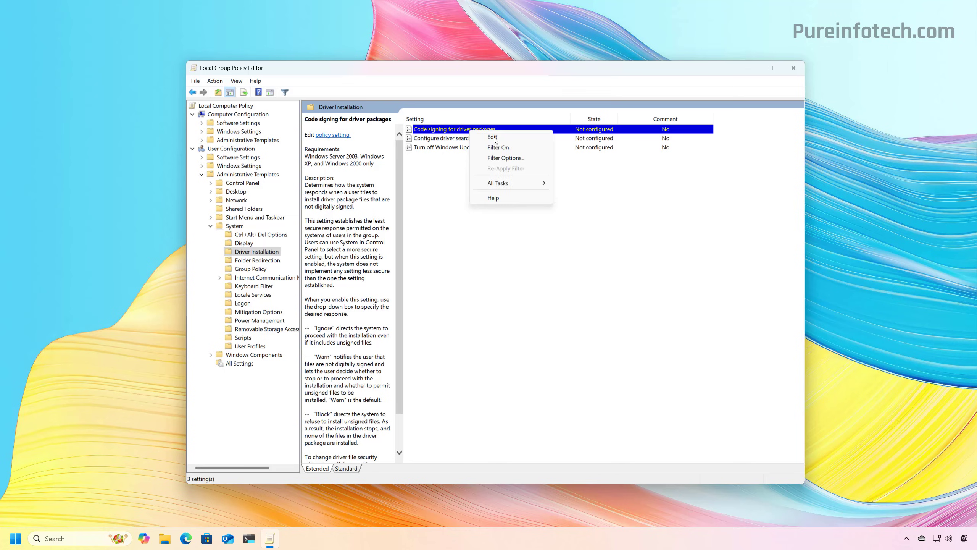
{"action": "left_click", "coordinate": [493, 137]}
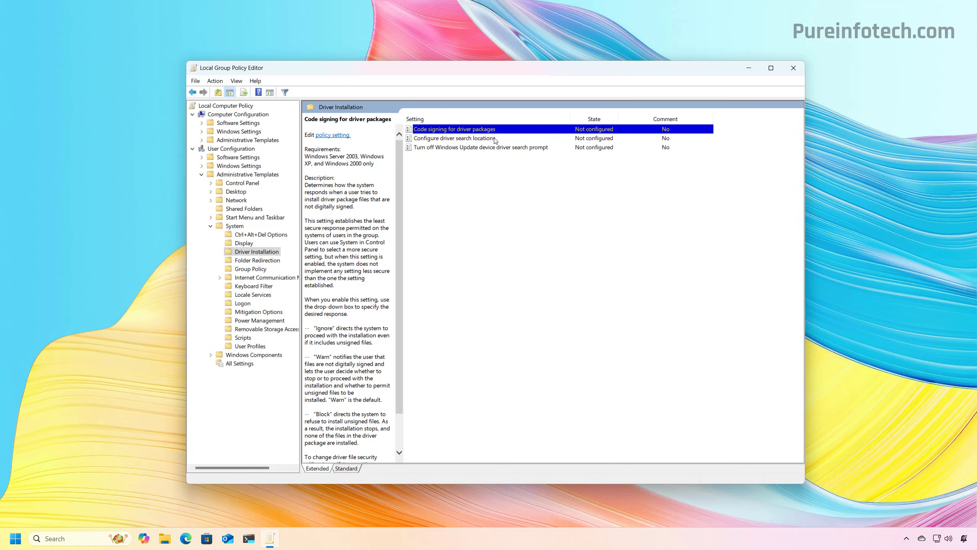
Enable 'Code signing for driver packages' with Ignore for unsigned drivers, and save it.
{"action": "left_click", "coordinate": [330, 203]}
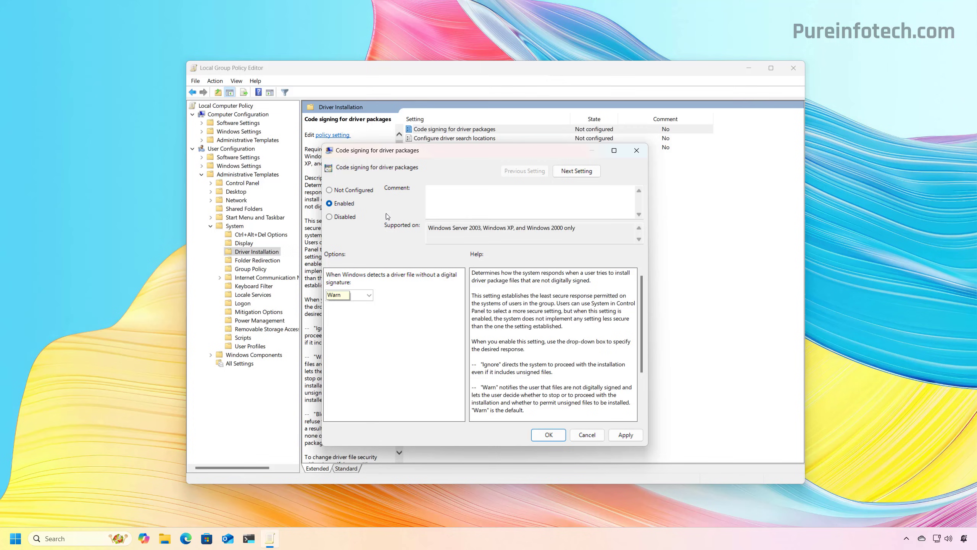
{"action": "left_click", "coordinate": [367, 295]}
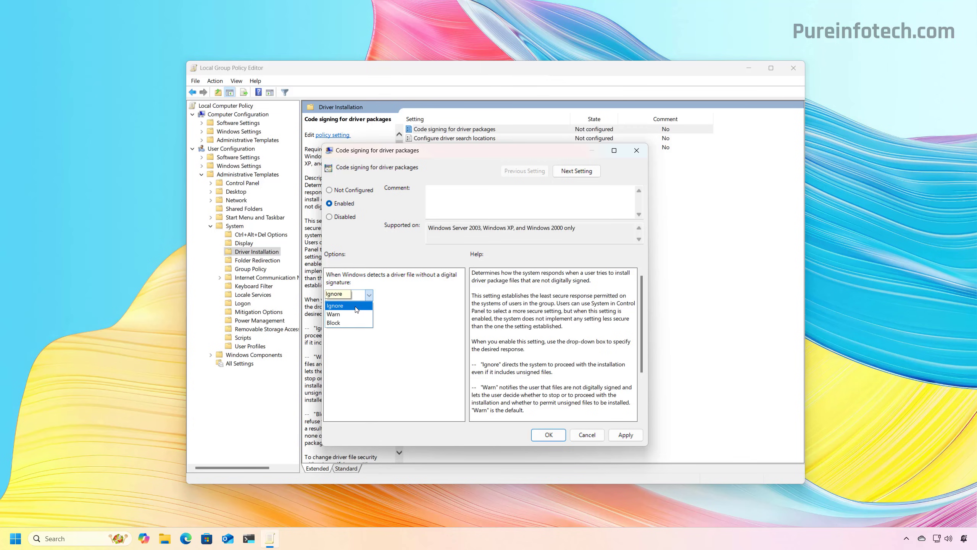
{"action": "left_click", "coordinate": [356, 306]}
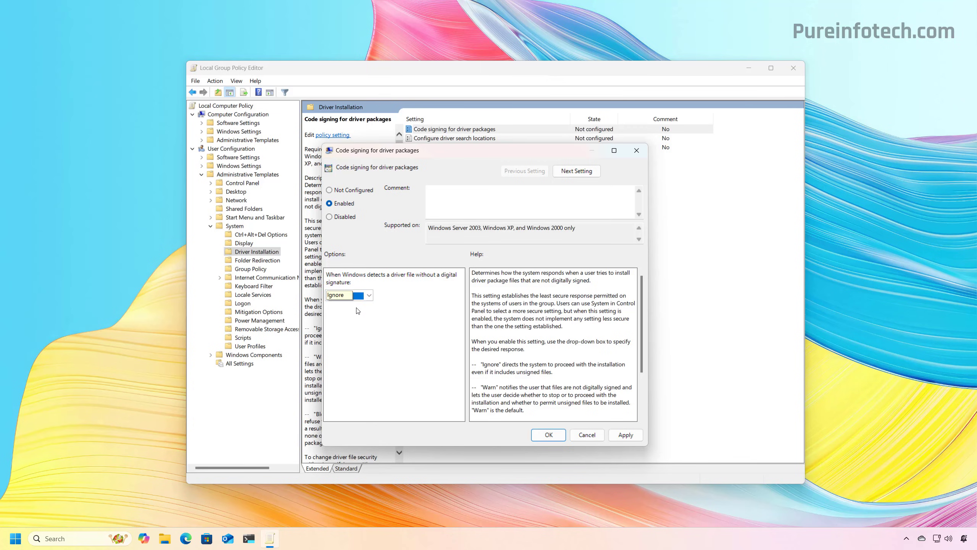
{"action": "left_click", "coordinate": [626, 434]}
{"action": "left_click", "coordinate": [549, 435]}
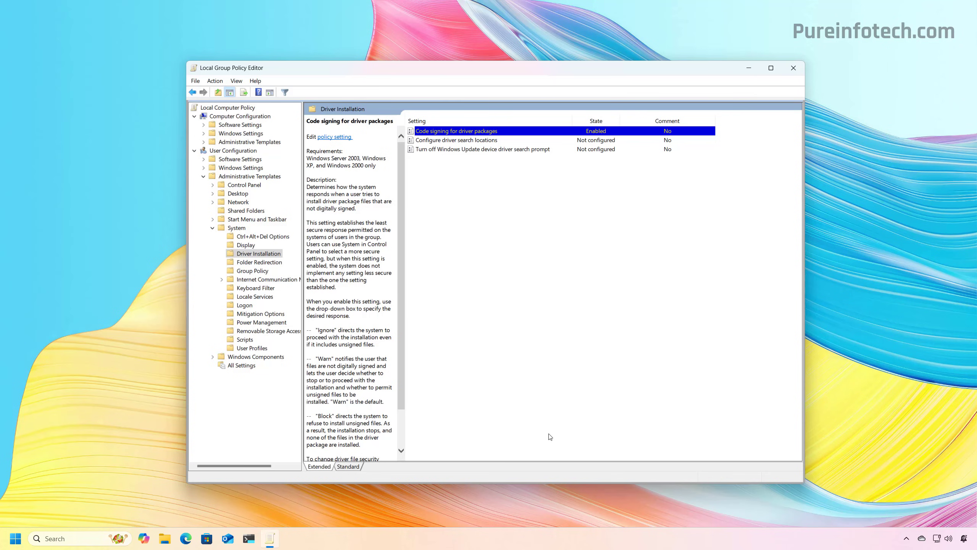
Reopen the code signing policy, close it with OK, and minimize Group Policy Editor.
{"action": "right_click", "coordinate": [477, 131]}
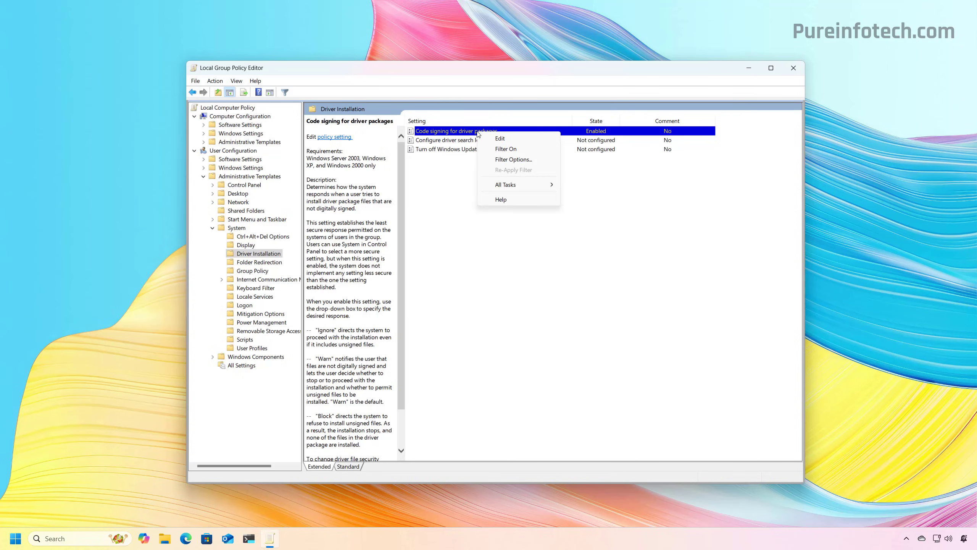
{"action": "left_click", "coordinate": [500, 139]}
{"action": "left_click_drag", "start_coordinate": [210, 34], "coordinate": [486, 102]}
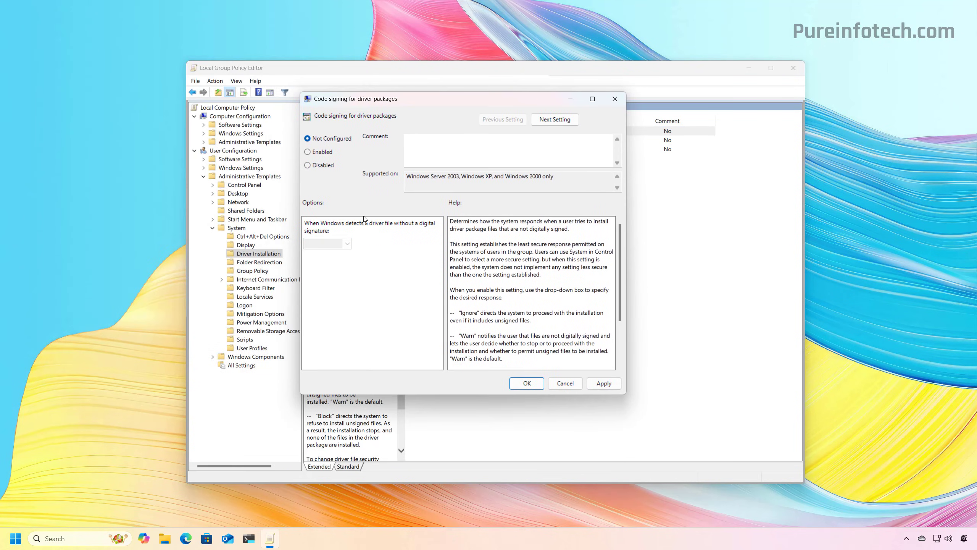
{"action": "left_click", "coordinate": [532, 385]}
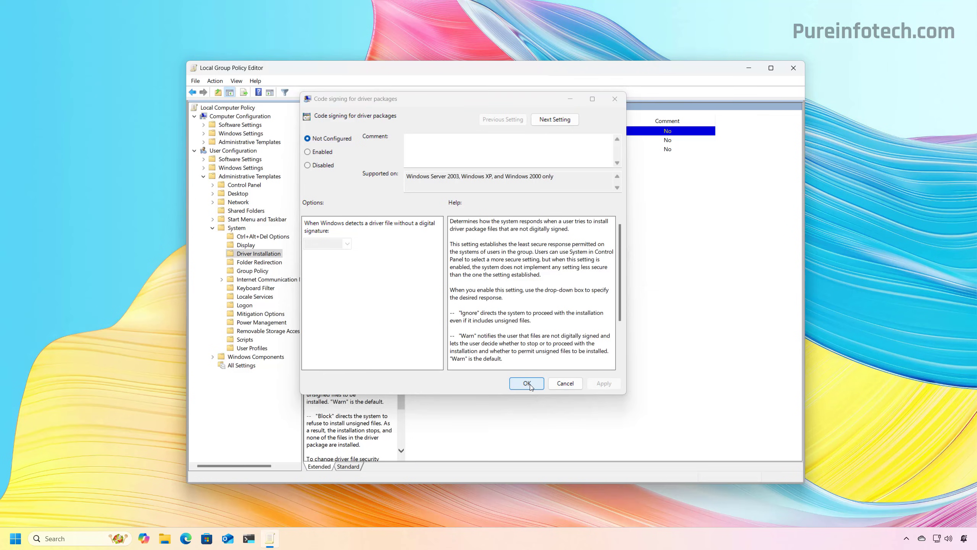
{"action": "left_click", "coordinate": [270, 538]}
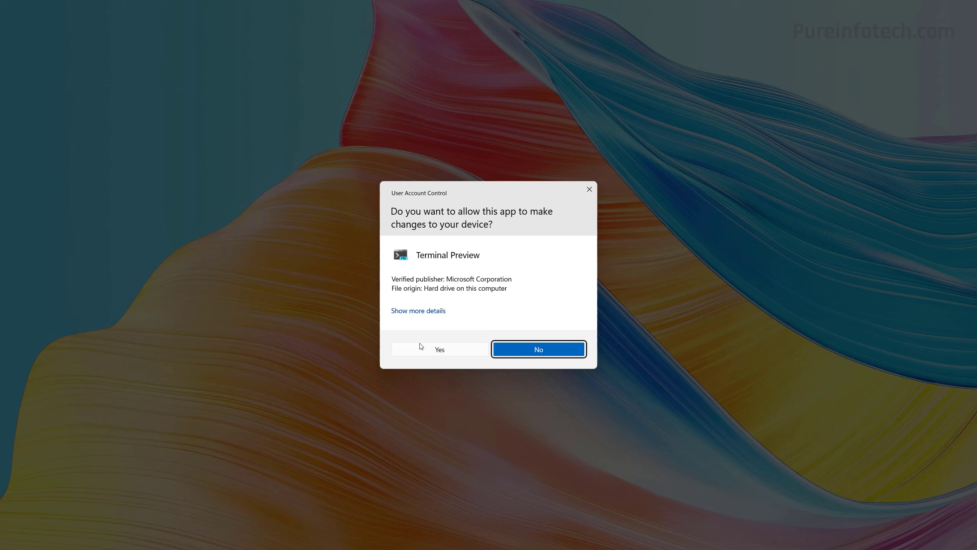
Run 'bcdedit /set testsigning on' in an administrator Terminal with enlarged text.
{"action": "left_click", "coordinate": [440, 349]}
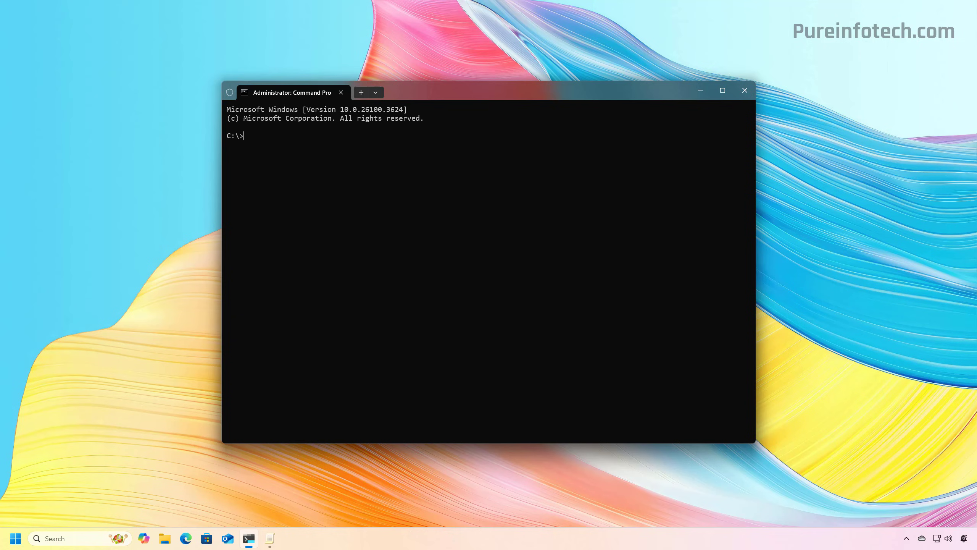
{"action": "key", "text": "ctrl+equal"}
{"action": "key", "text": "ctrl+equal"}
{"action": "type", "text": "bcdedit /set testsigning on"}
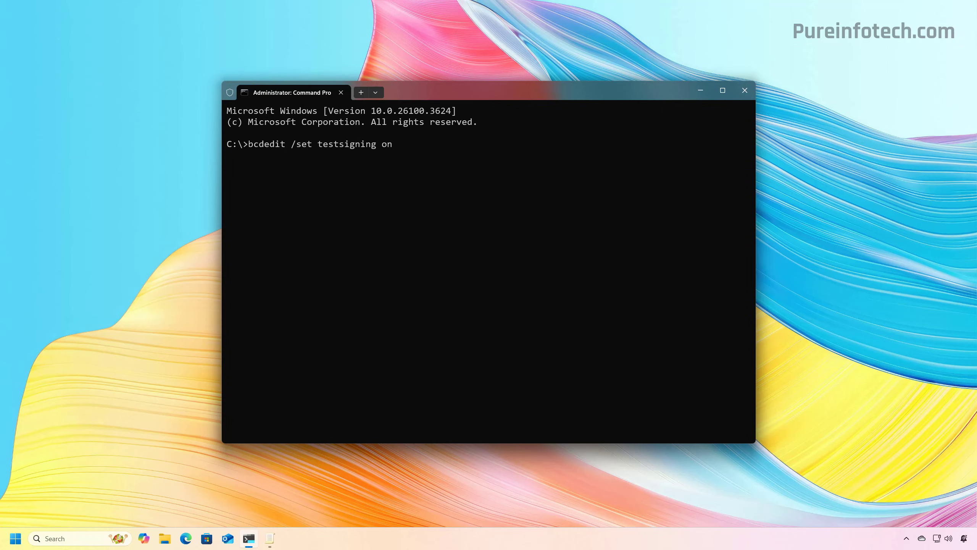
{"action": "key", "text": "Return"}
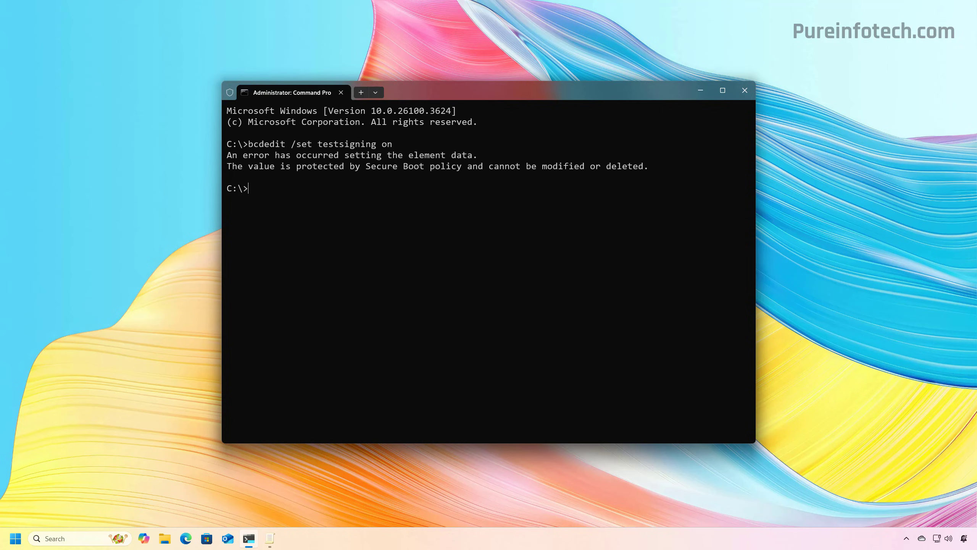
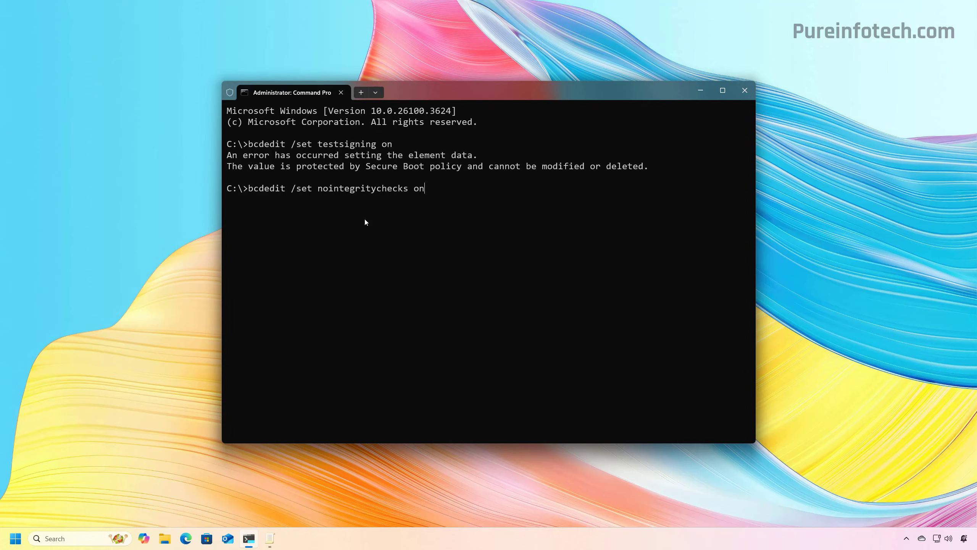
Run bcdedit /set nointegritychecks on, see the Secure Boot rejection, and close Command Prompt.
{"action": "key", "text": "Return"}
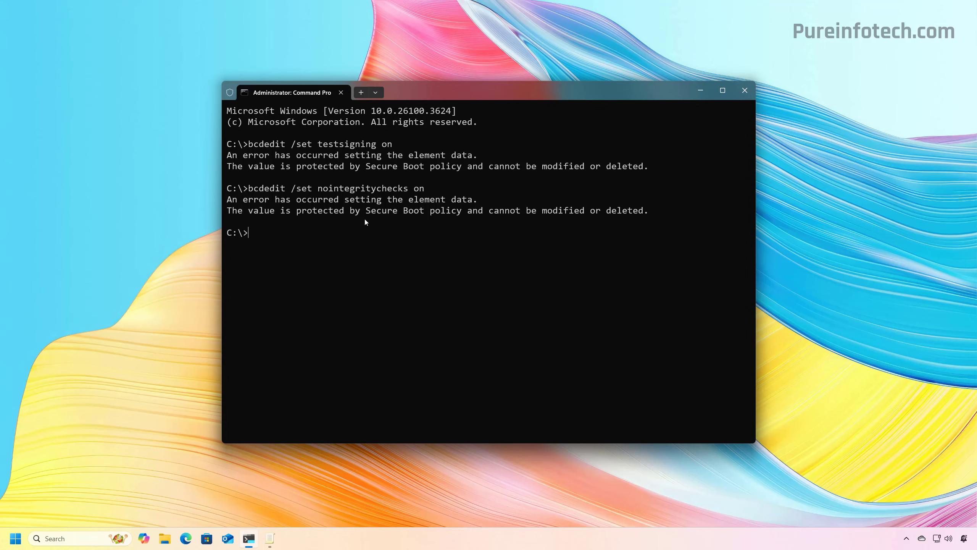
{"action": "key", "text": "alt+F4"}
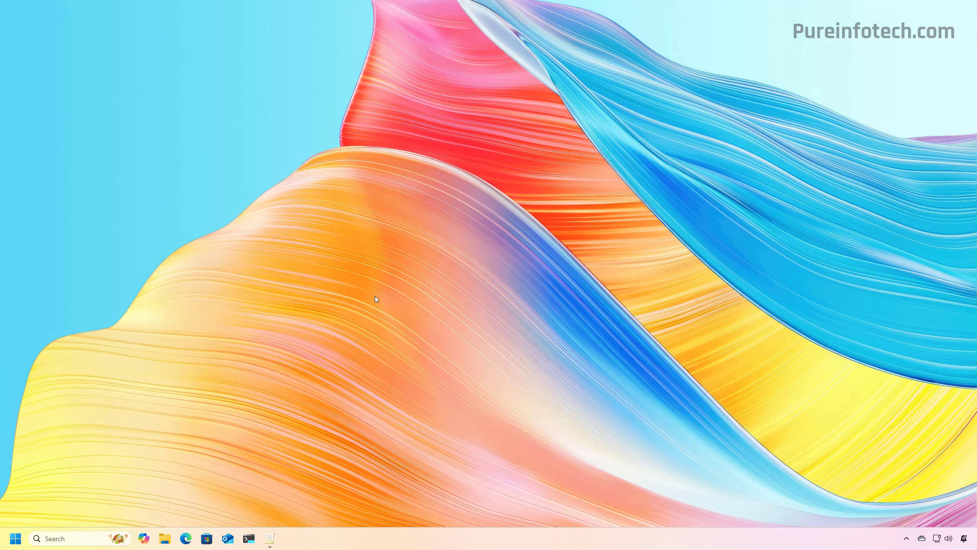